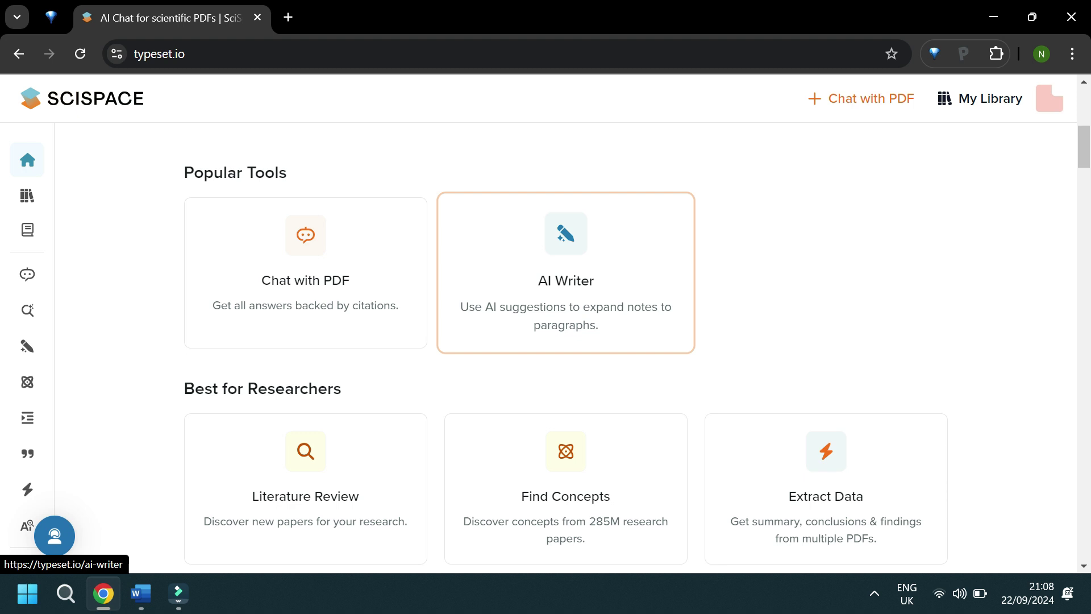
scroll(306, 341, "down", 3)
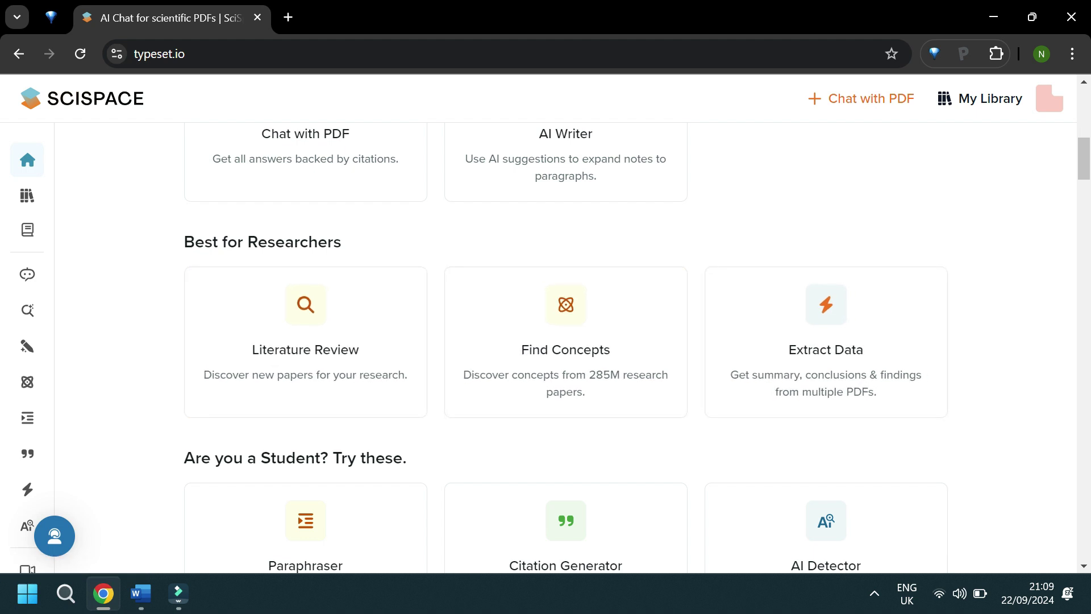
scroll(306, 284, "down", 5)
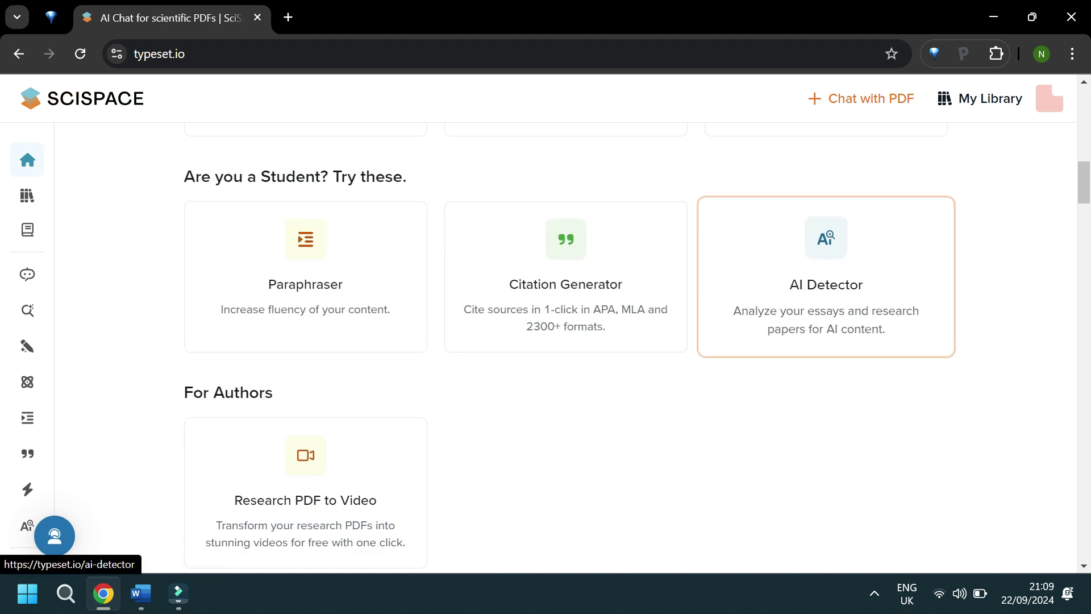
scroll(306, 341, "down", 2)
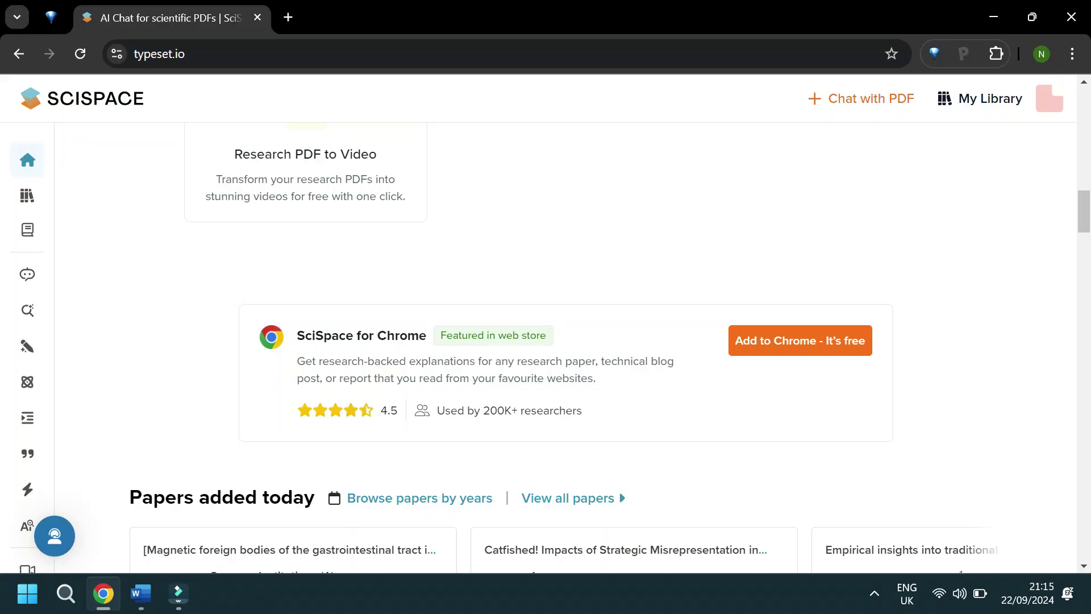
scroll(565, 318, "up", 15)
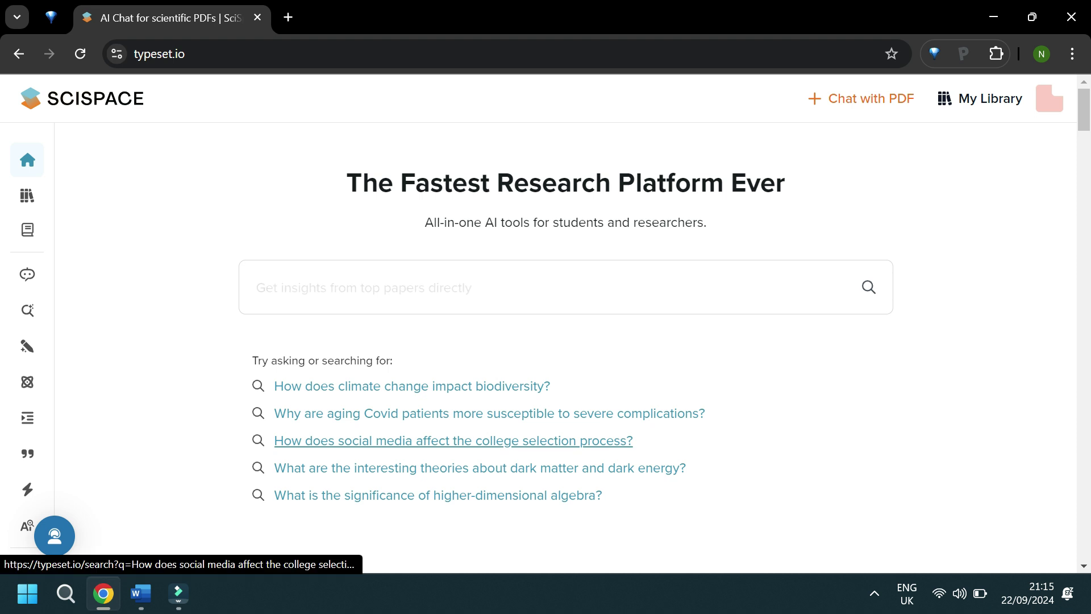
Search 'How does social media affect the college selection process?' and base the answer on the Top 10 Papers.
left_click(452, 441)
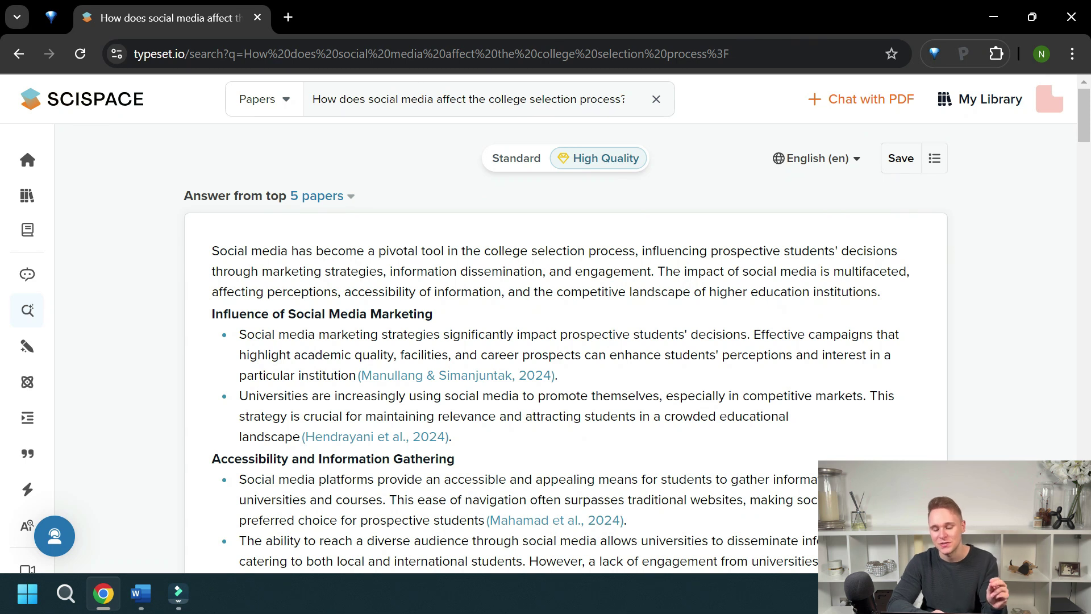
left_click(322, 195)
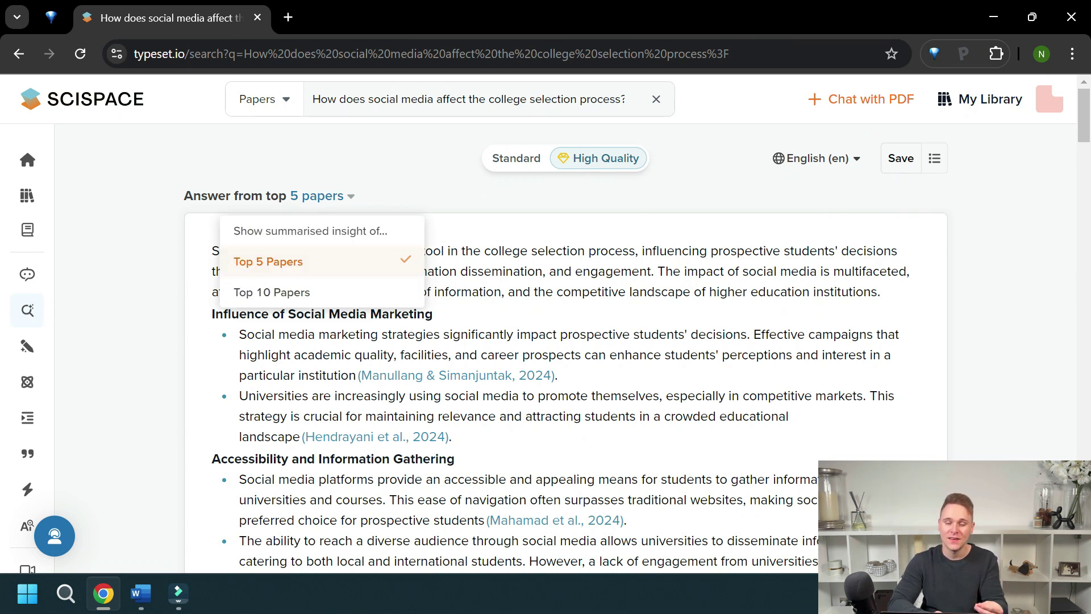
left_click(272, 292)
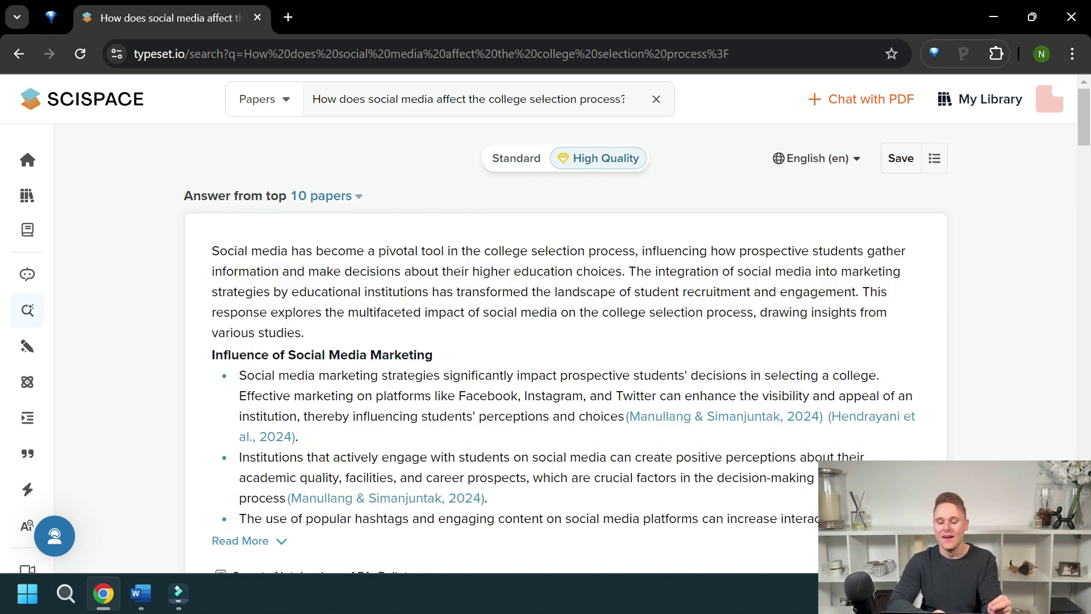
scroll(566, 352, "down", 3)
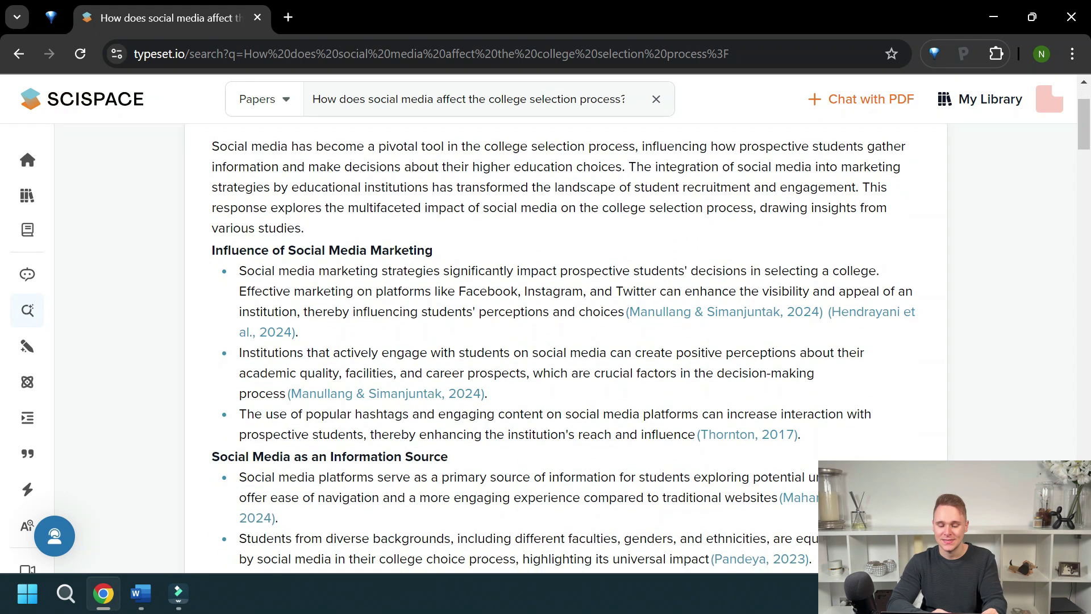
scroll(565, 352, "down", 2)
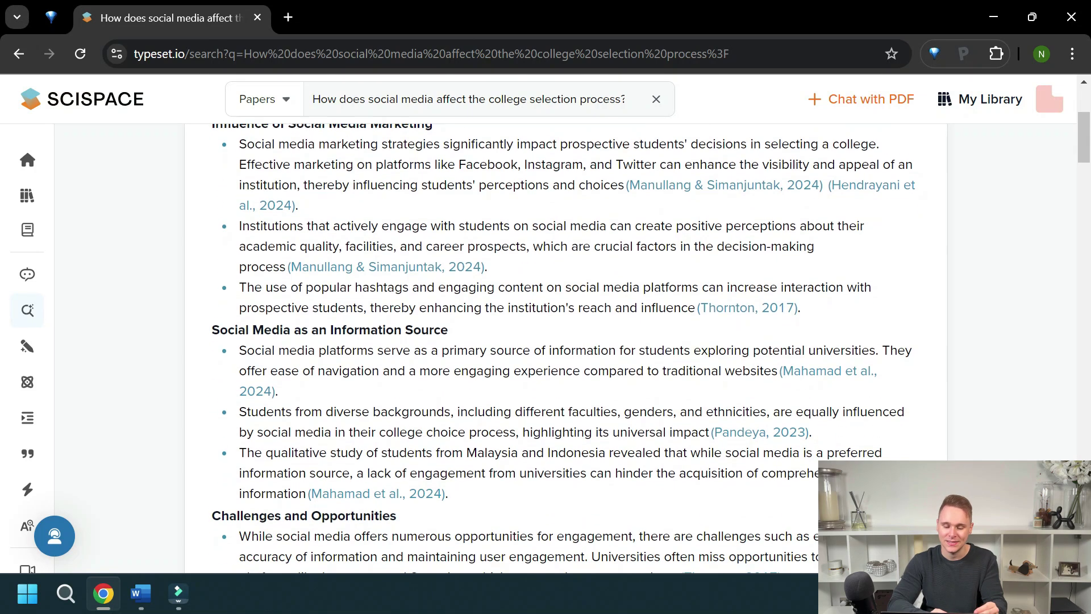
scroll(565, 353, "down", 2)
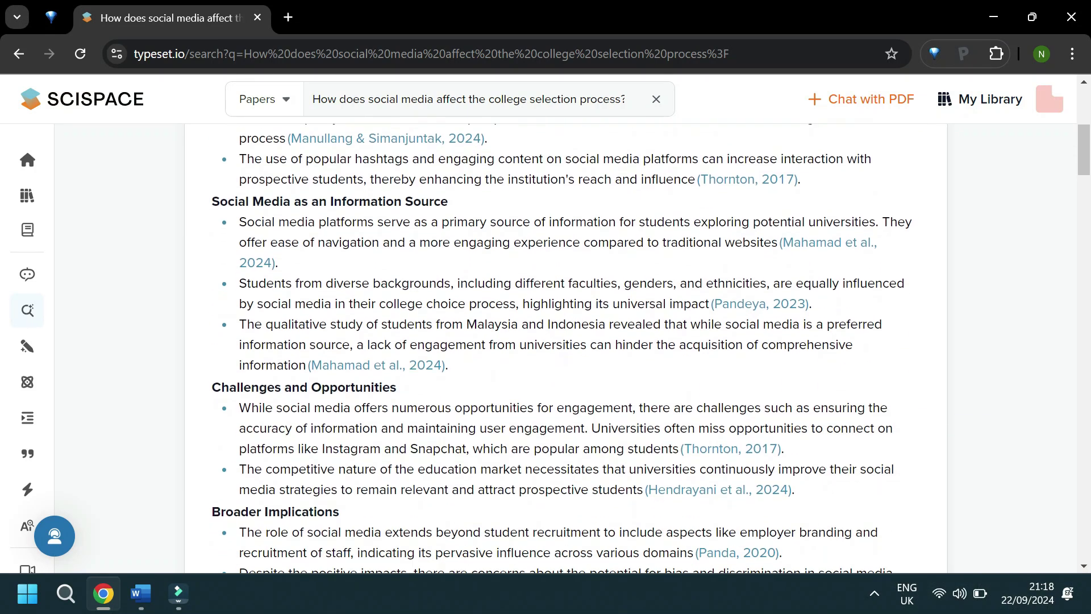
scroll(565, 353, "down", 2)
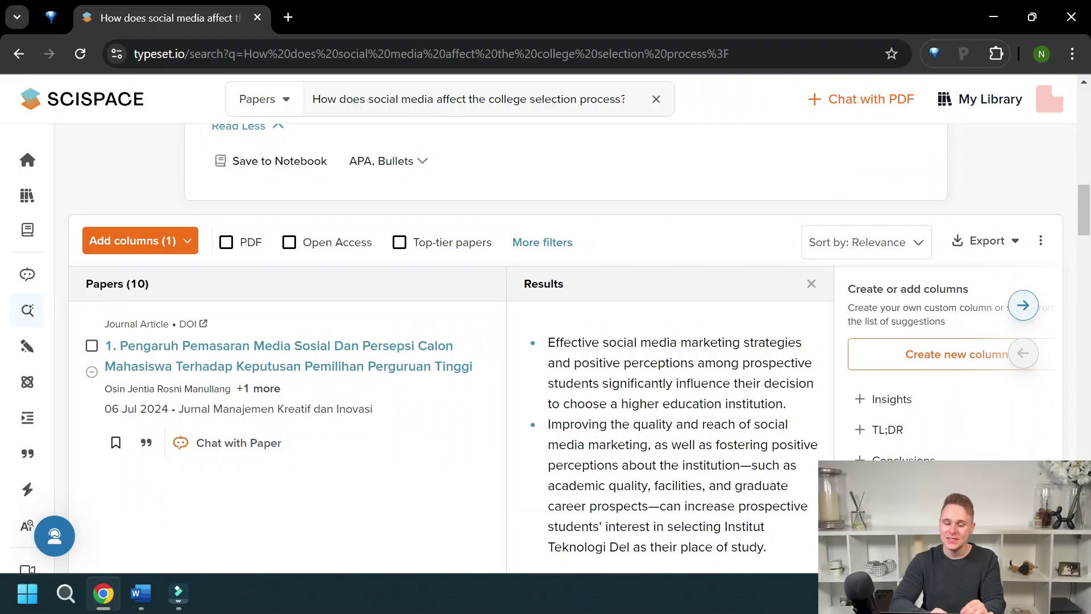
scroll(580, 290, "down", 1)
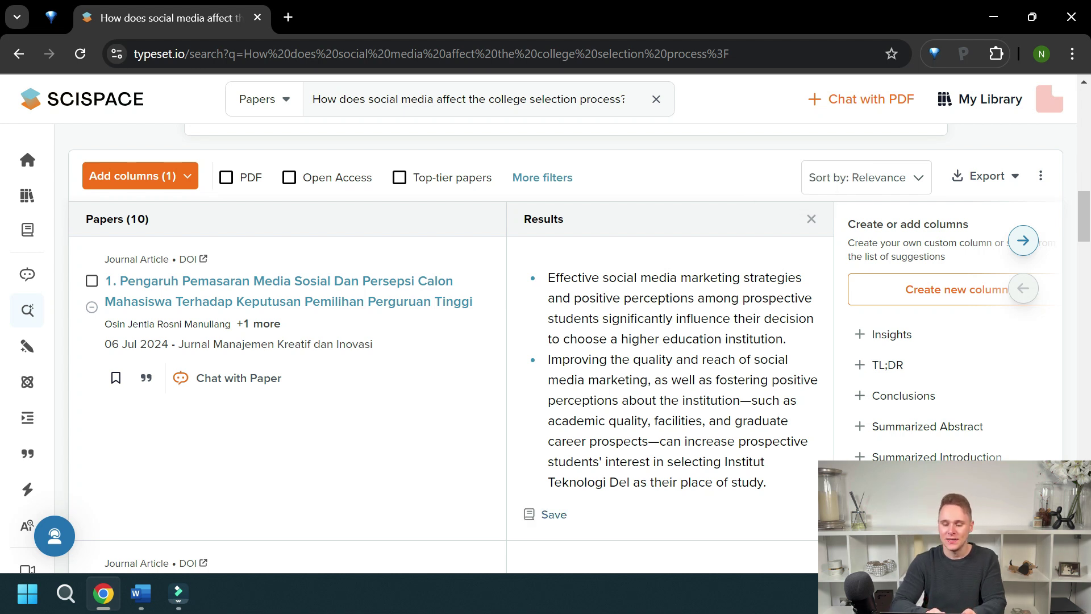
scroll(568, 347, "down", 1)
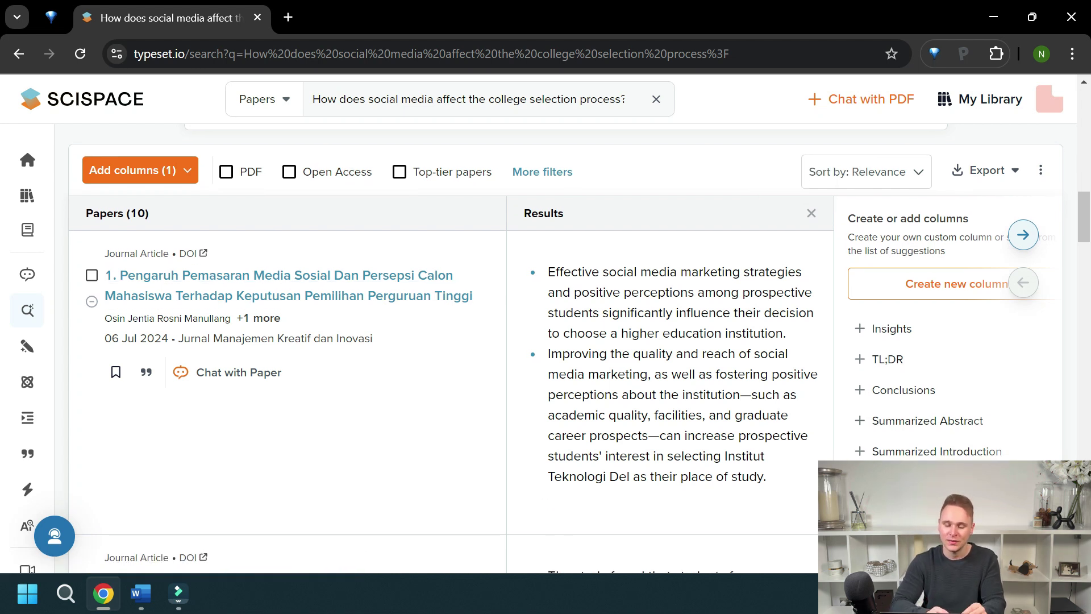
scroll(568, 347, "down", 3)
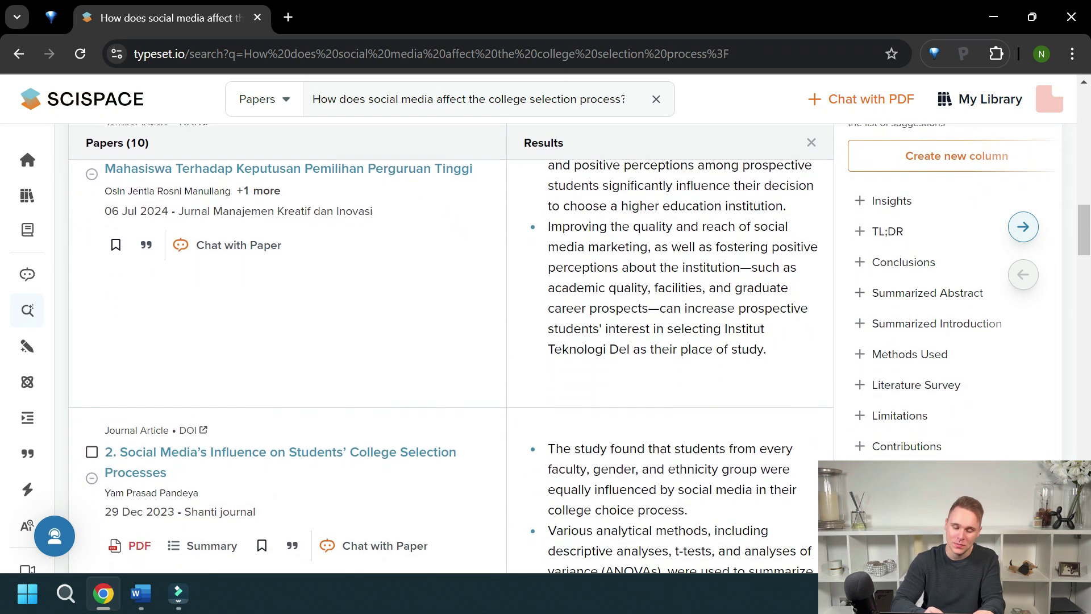
scroll(568, 346, "down", 3)
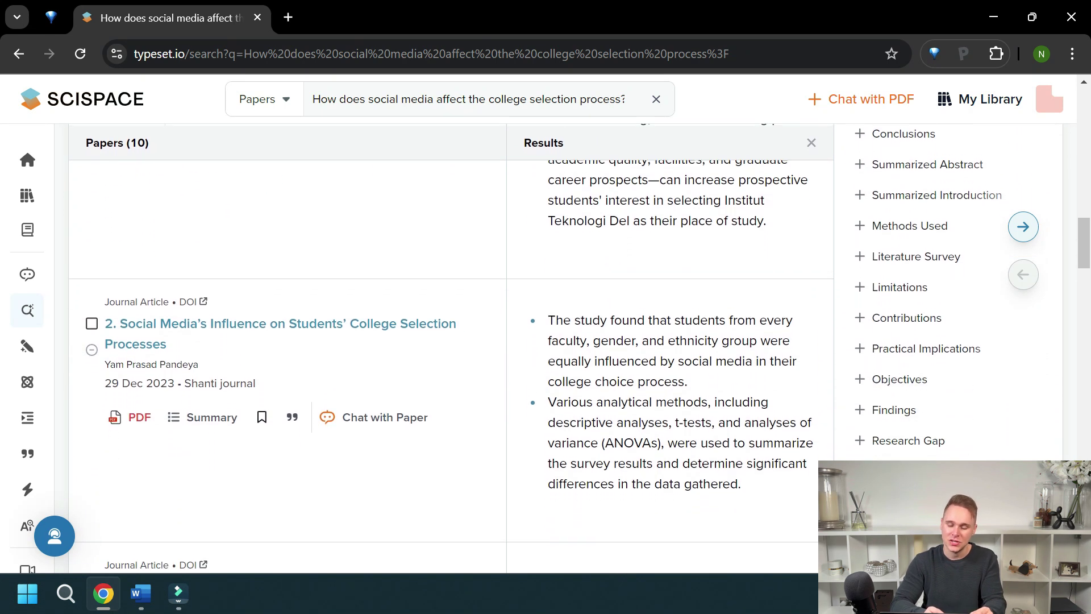
scroll(568, 346, "down", 3)
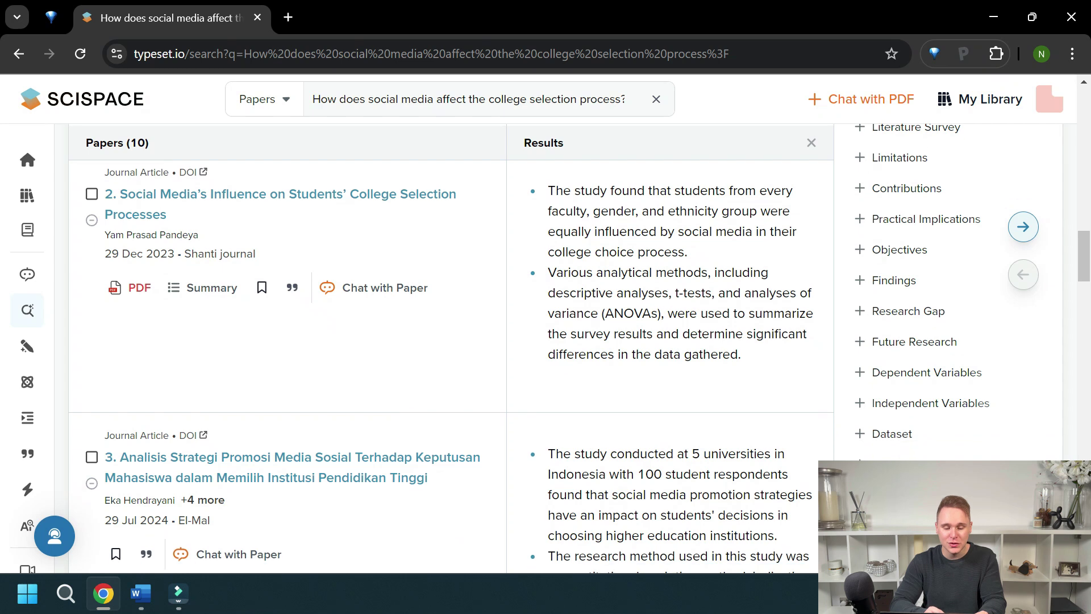
scroll(569, 347, "down", 3)
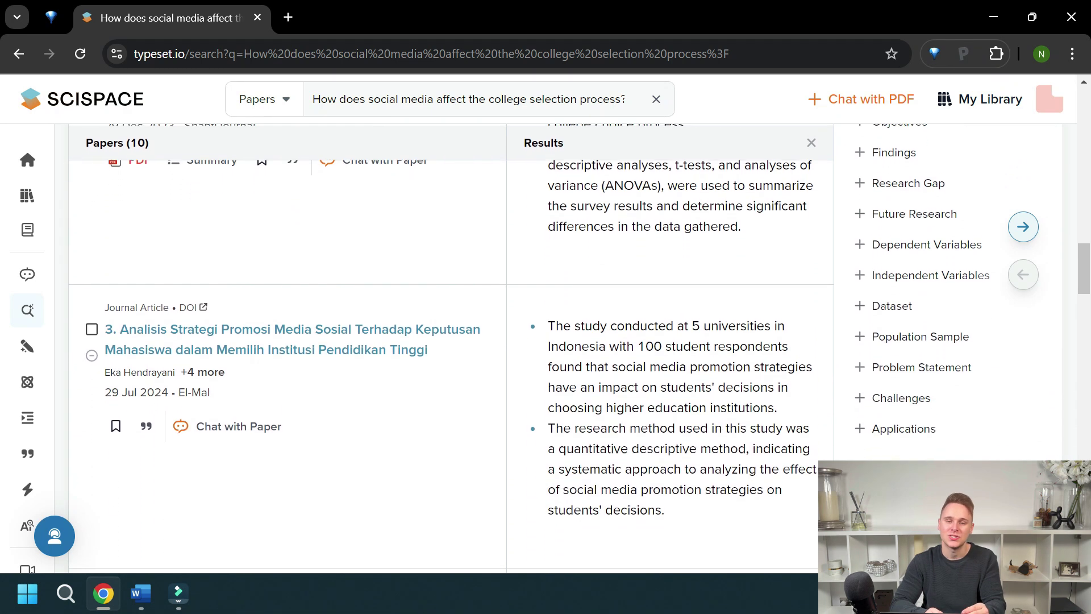
scroll(568, 346, "down", 3)
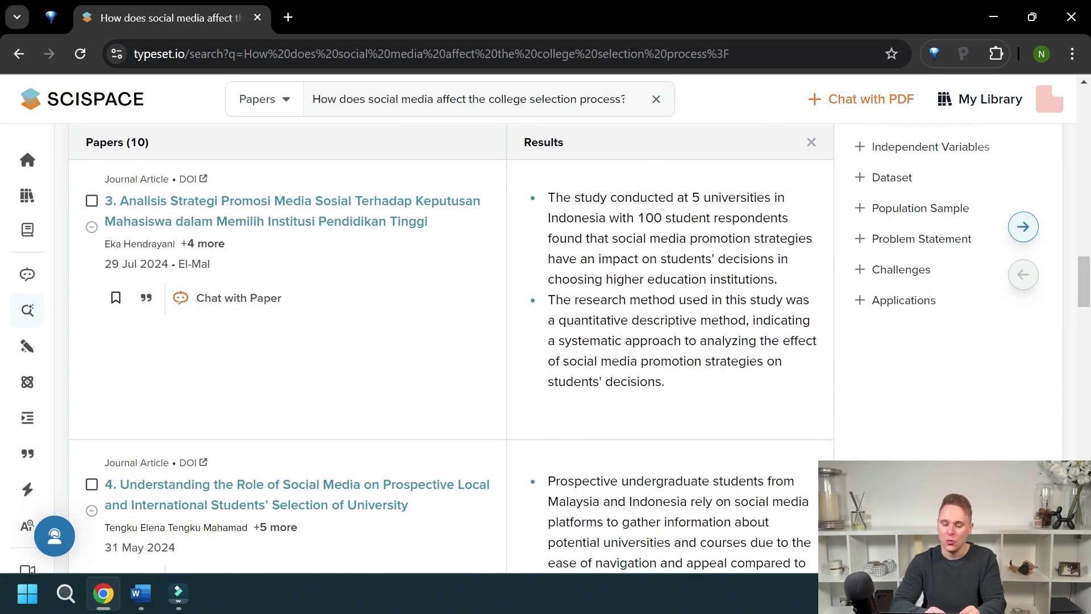
scroll(568, 347, "down", 3)
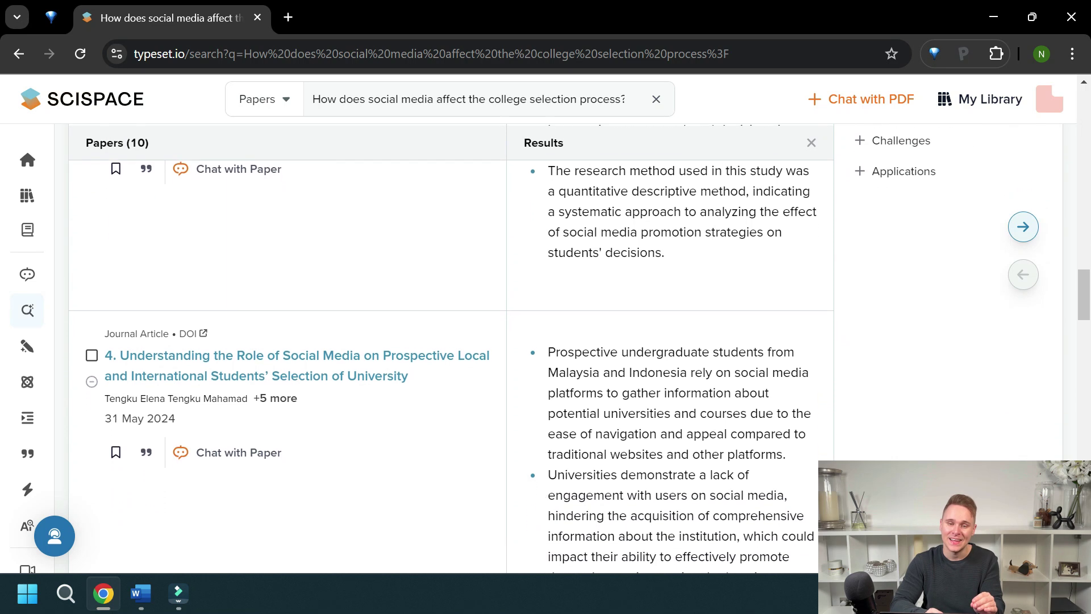
scroll(568, 347, "down", 3)
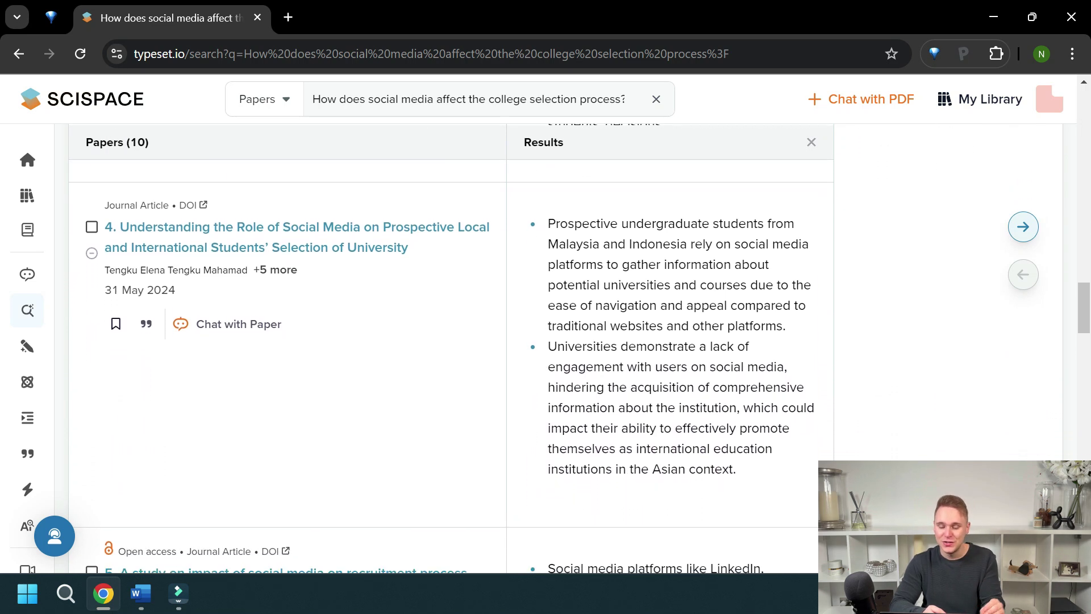
scroll(568, 347, "down", 3)
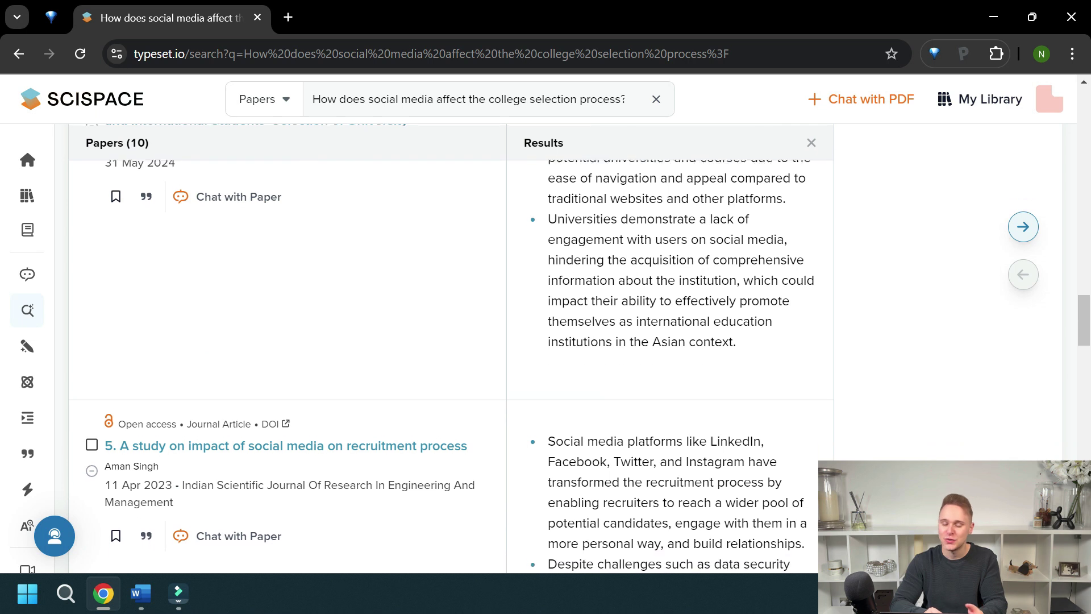
scroll(568, 347, "down", 3)
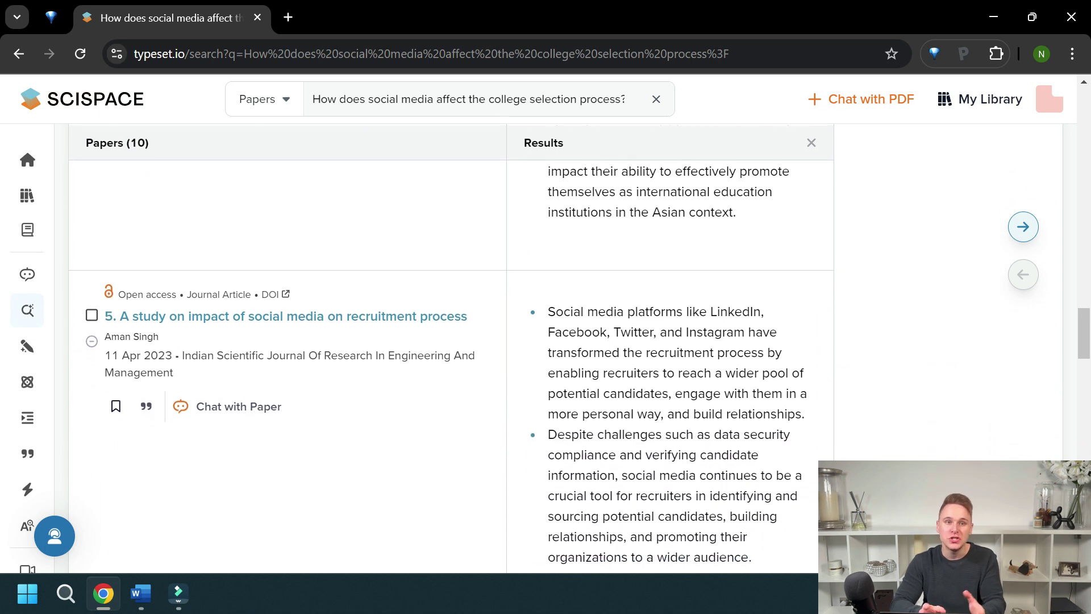
scroll(568, 346, "down", 2)
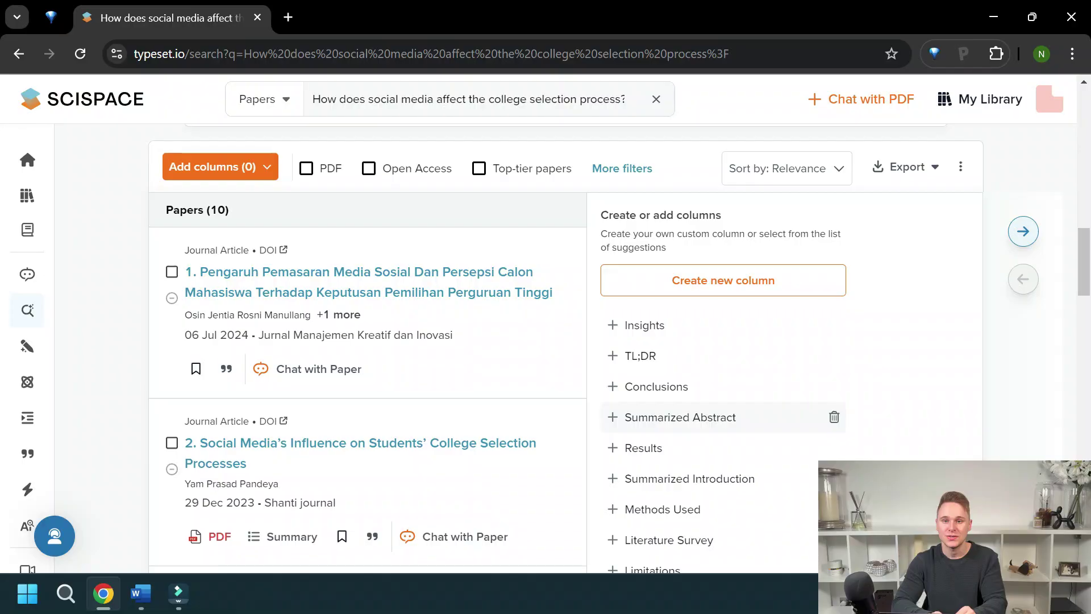
Add a Methods Used column to the results table and review paper 1's methods summary.
scroll(619, 364, "down", 1)
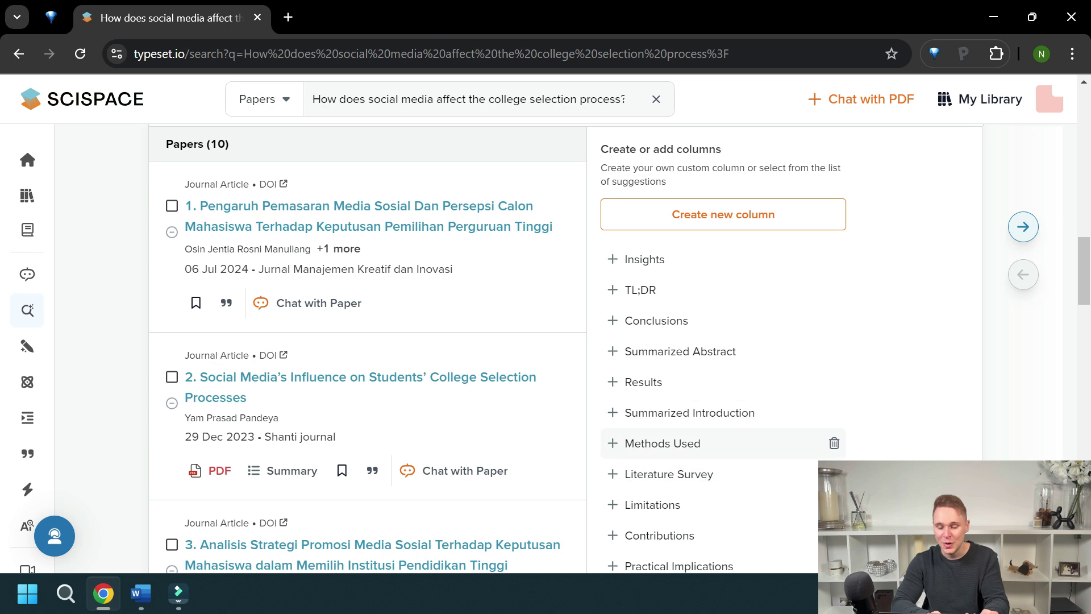
left_click(662, 443)
left_click(1023, 227)
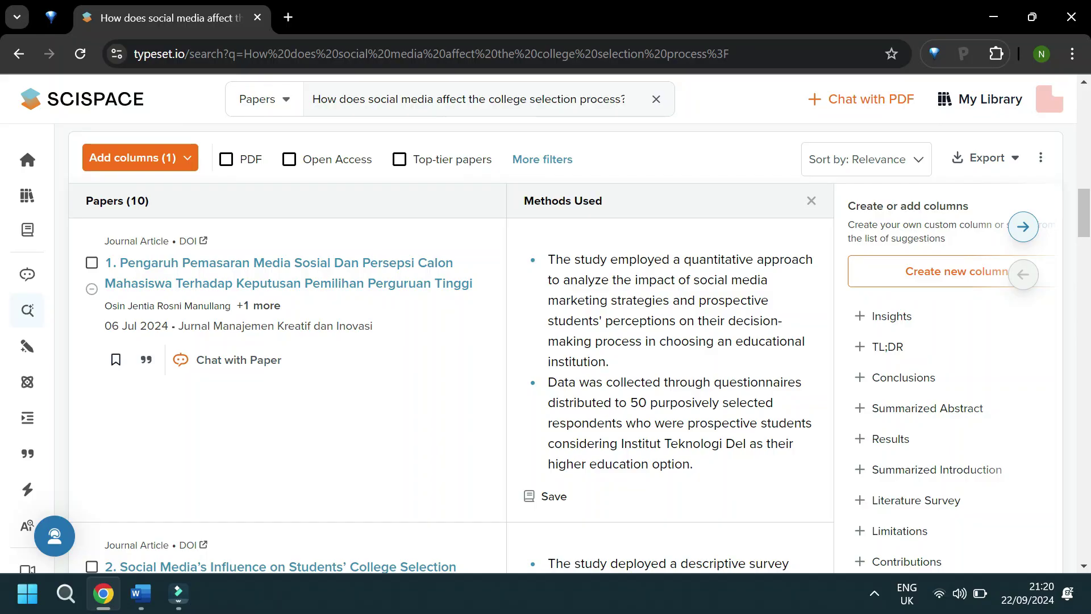
left_click_drag(684, 259, 798, 259)
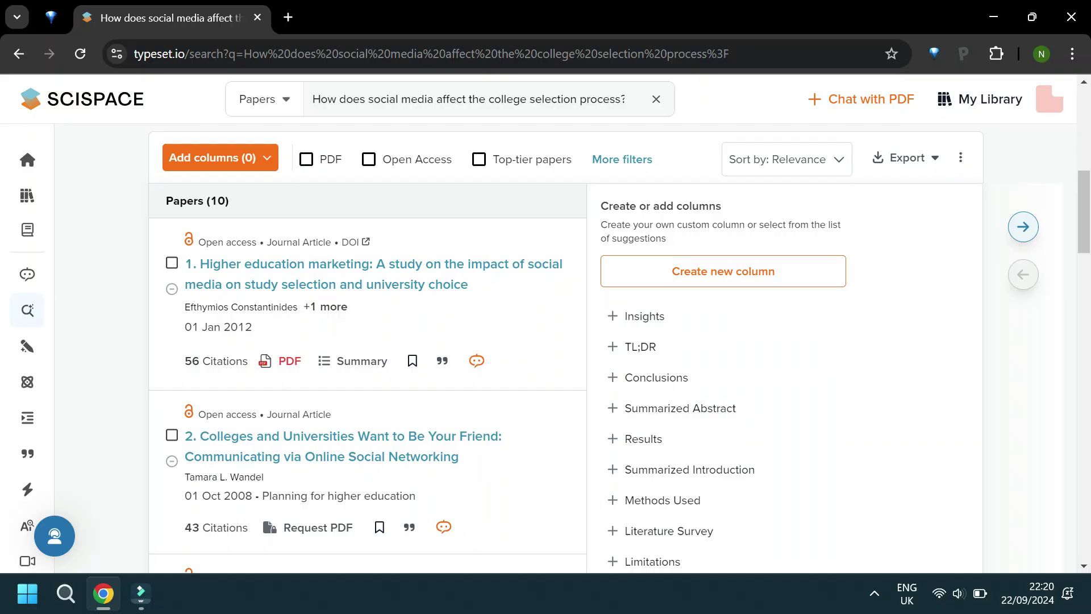
scroll(620, 346, "down", 2)
scroll(619, 346, "down", 3)
scroll(619, 346, "down", 3)
scroll(619, 346, "down", 2)
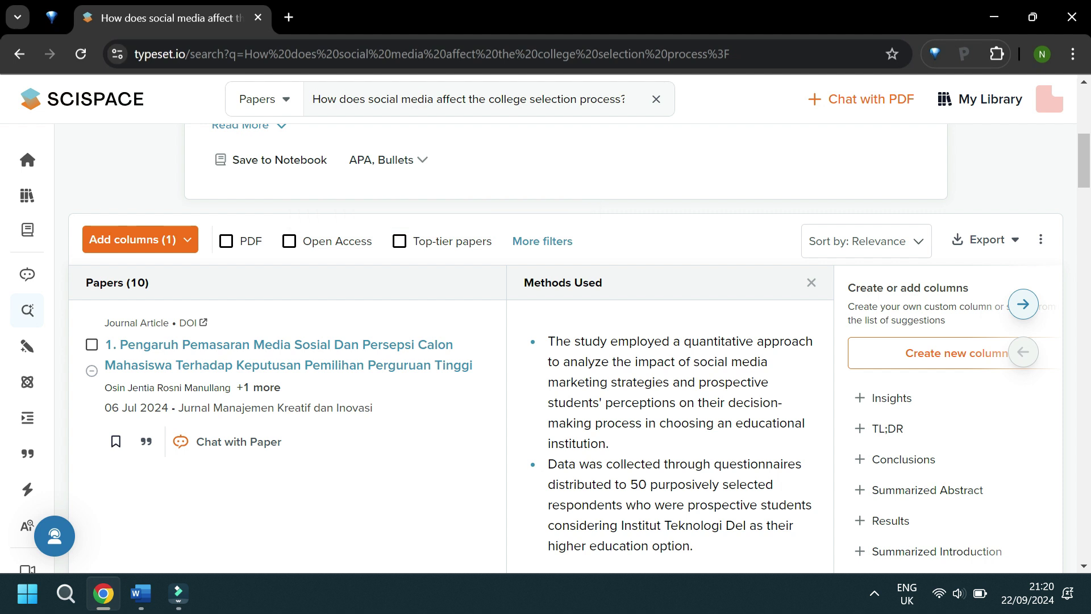
Show More filters and expand the Year and Publication Type filter options.
left_click(542, 241)
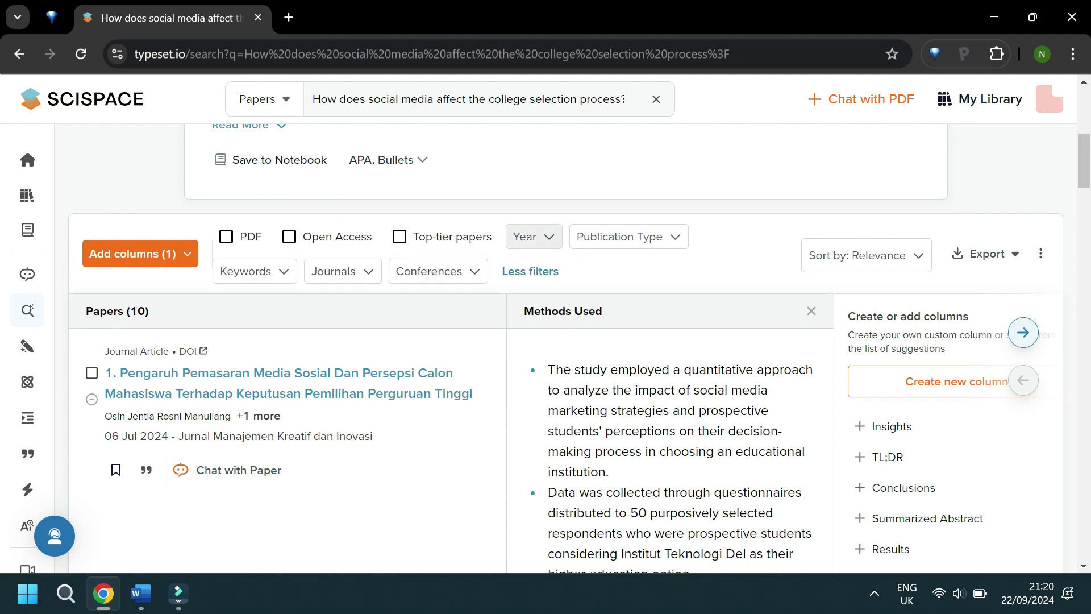
left_click(533, 236)
left_click(625, 236)
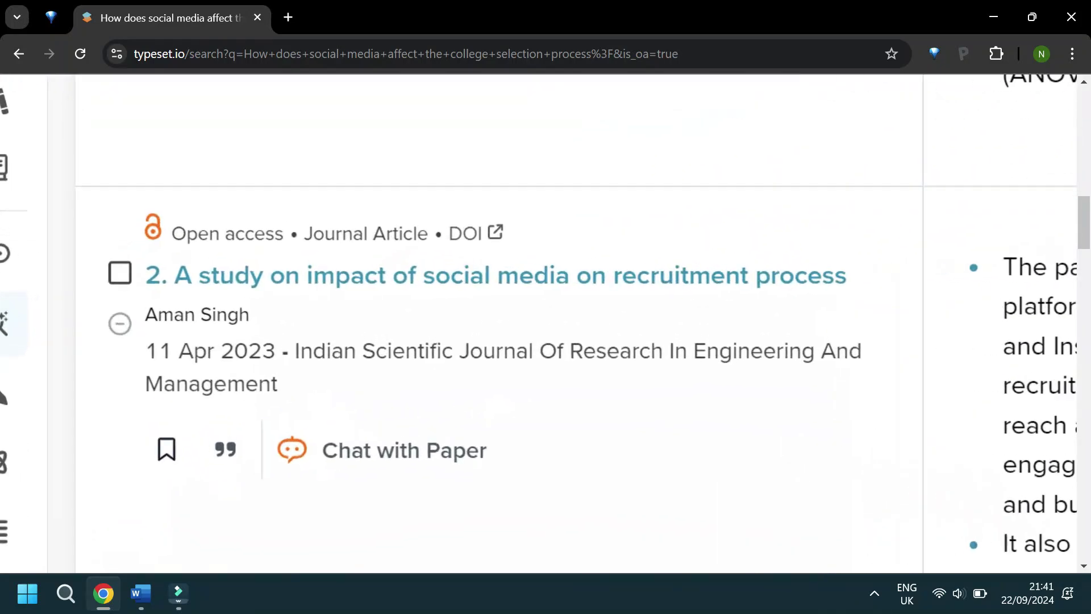
scroll(63, 297, "up", 3)
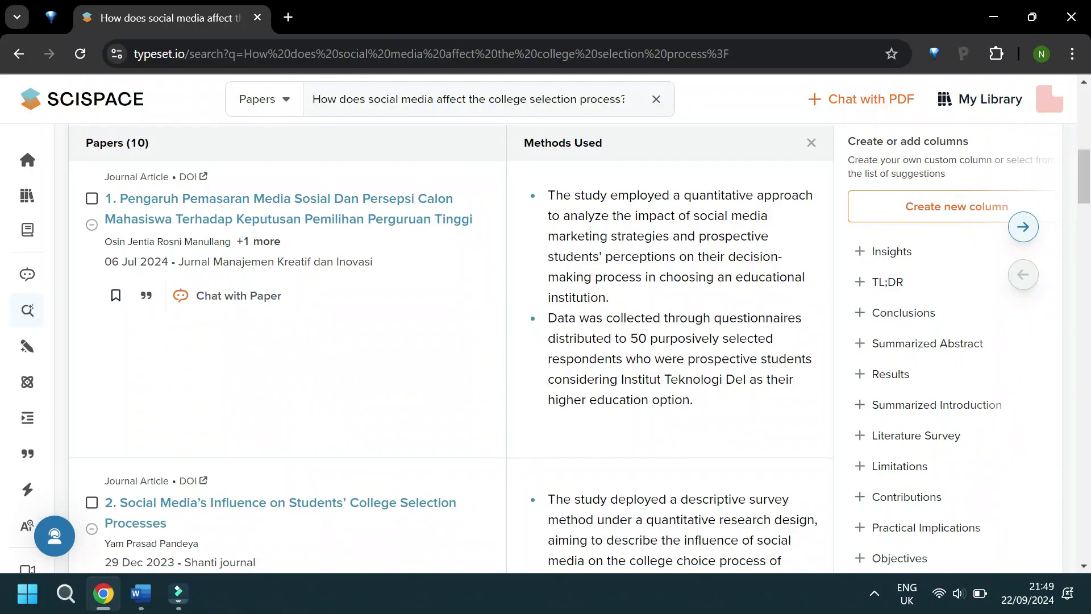
Scroll to paper 2's Methods Used summary: a descriptive quantitative survey analysed in Excel and SPSS.
scroll(579, 350, "down", 2)
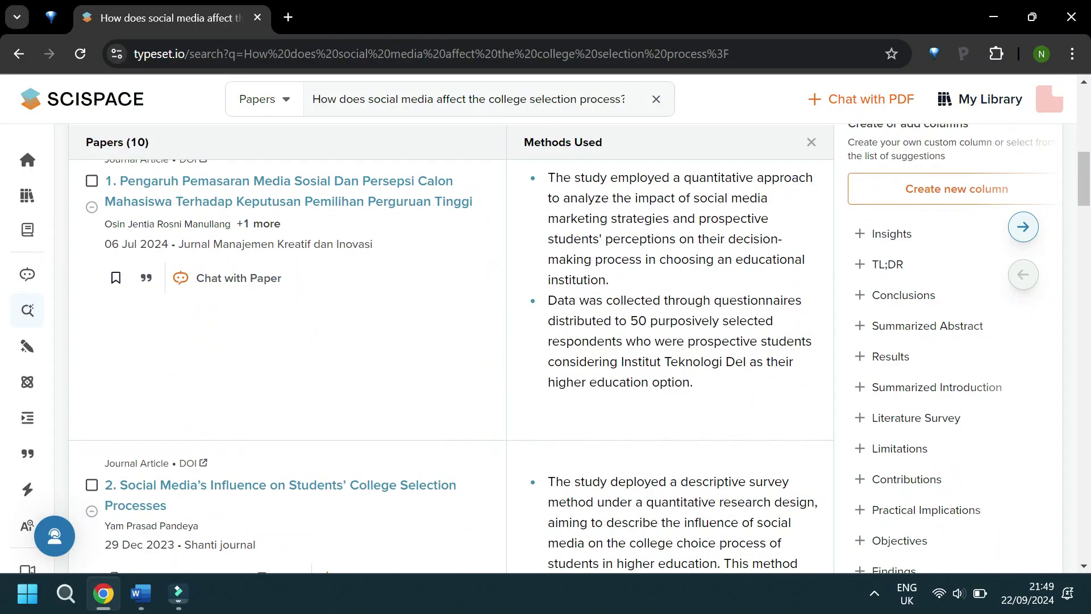
scroll(578, 350, "down", 2)
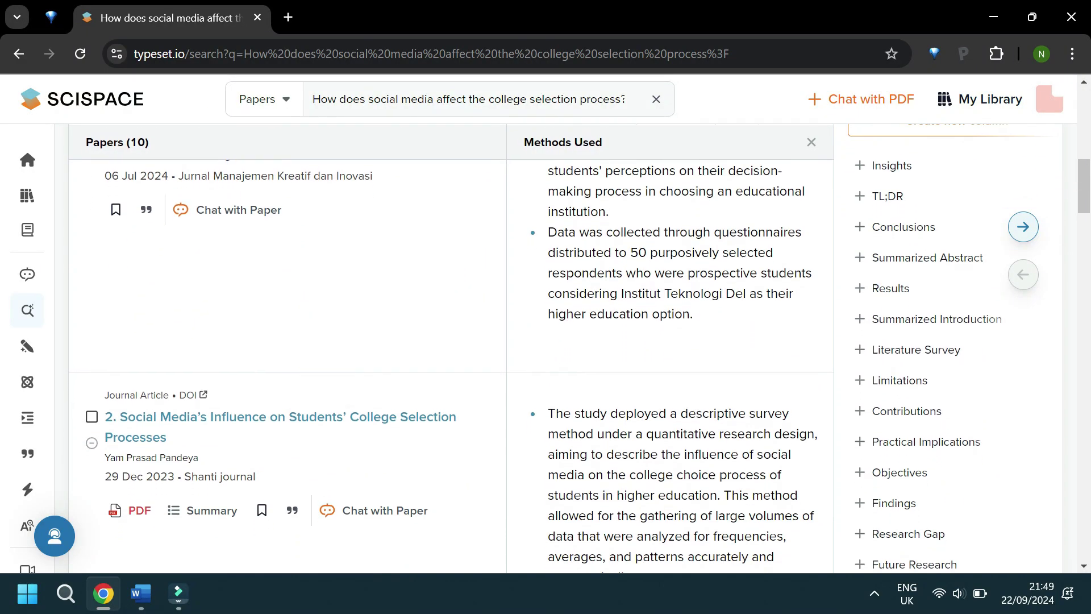
scroll(578, 350, "down", 2)
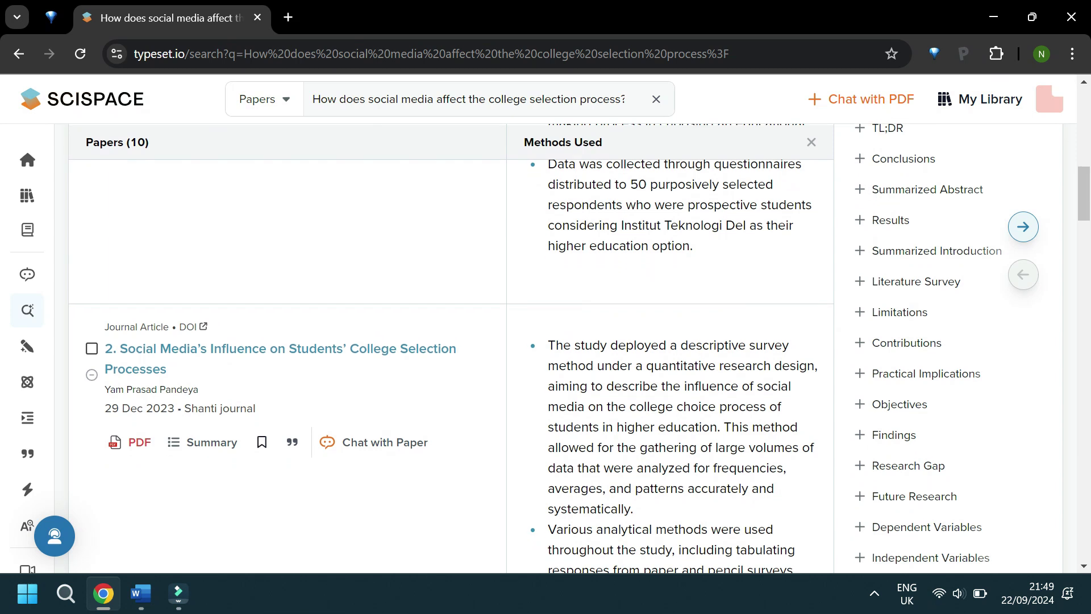
scroll(579, 350, "down", 1)
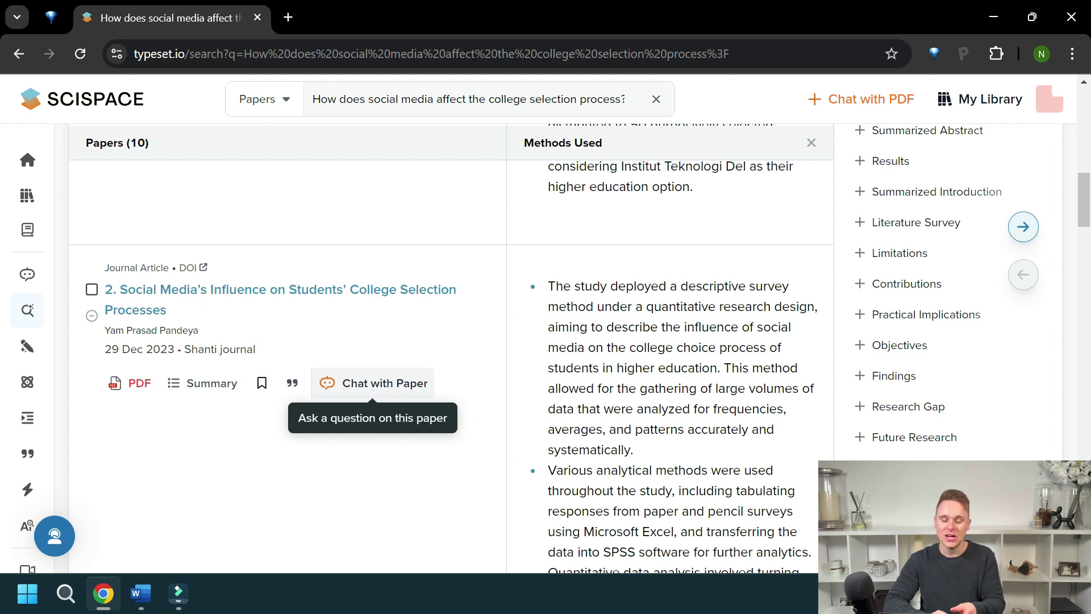
Start a chat with paper 2 and check the High Quality model options.
left_click(373, 383)
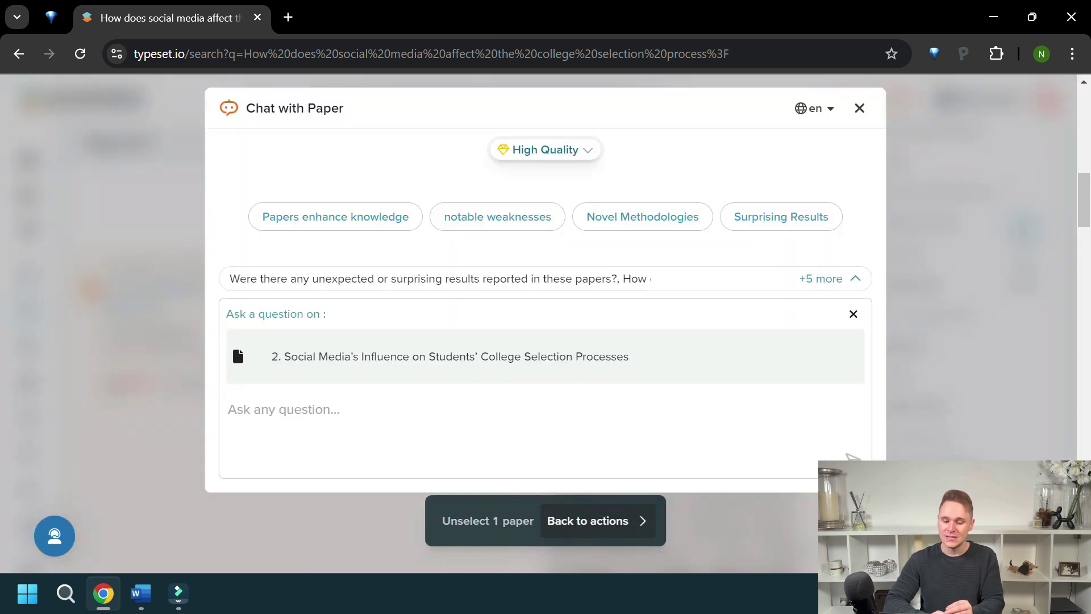
left_click(545, 149)
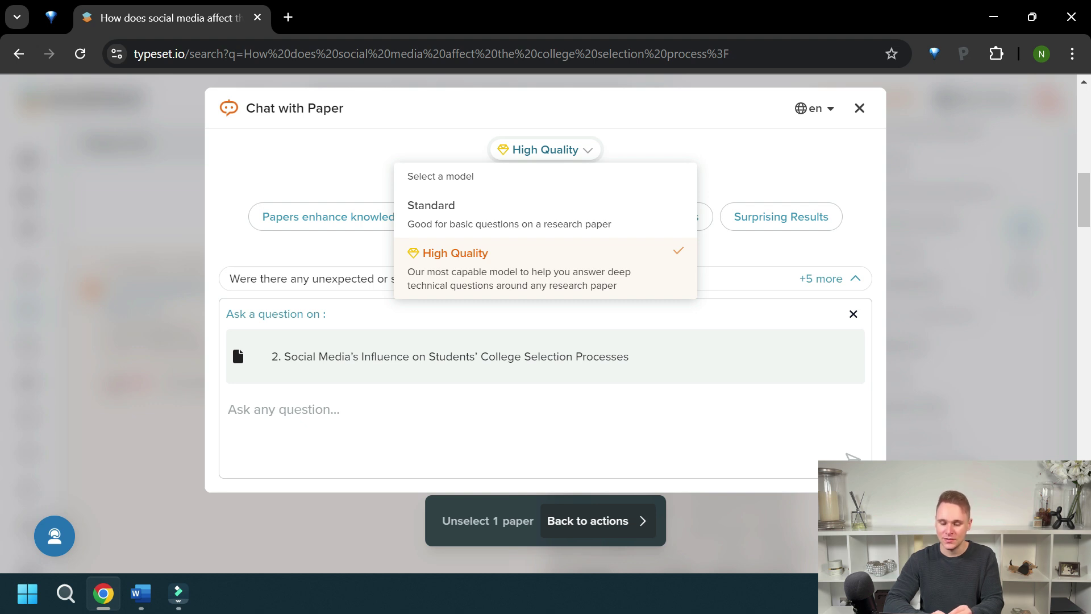
key("Escape")
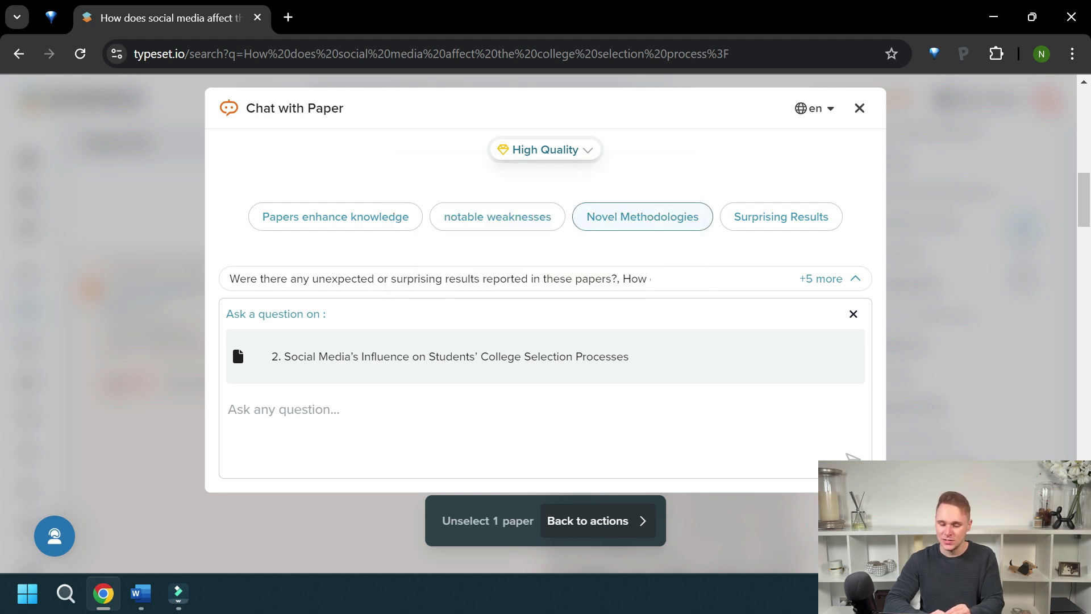
Paste the suggested surprising-results question into the paper chat and send it.
left_click_drag(230, 278, 612, 278)
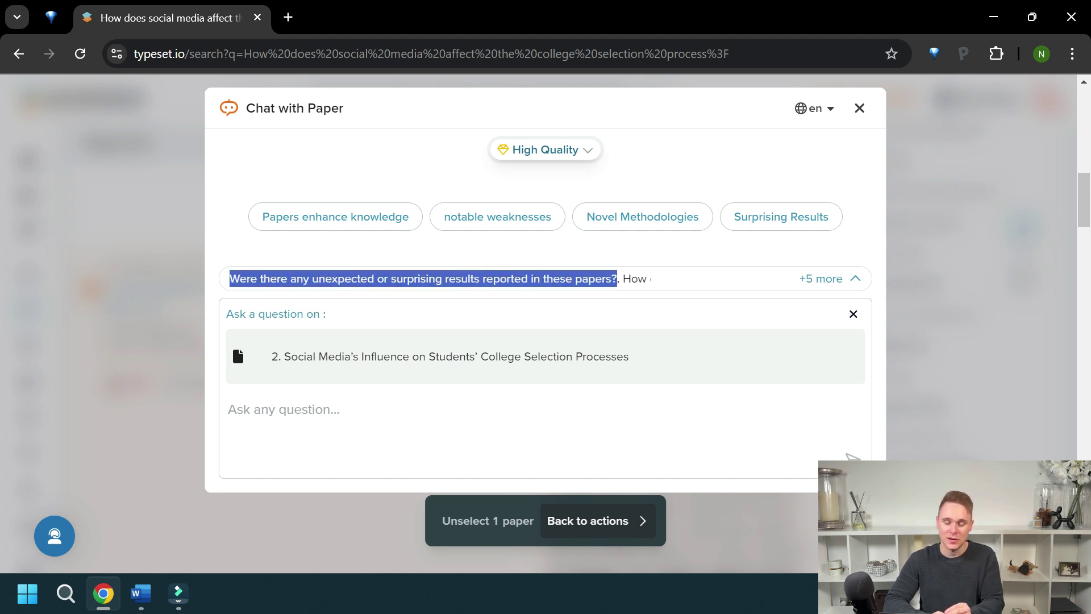
left_click(229, 409)
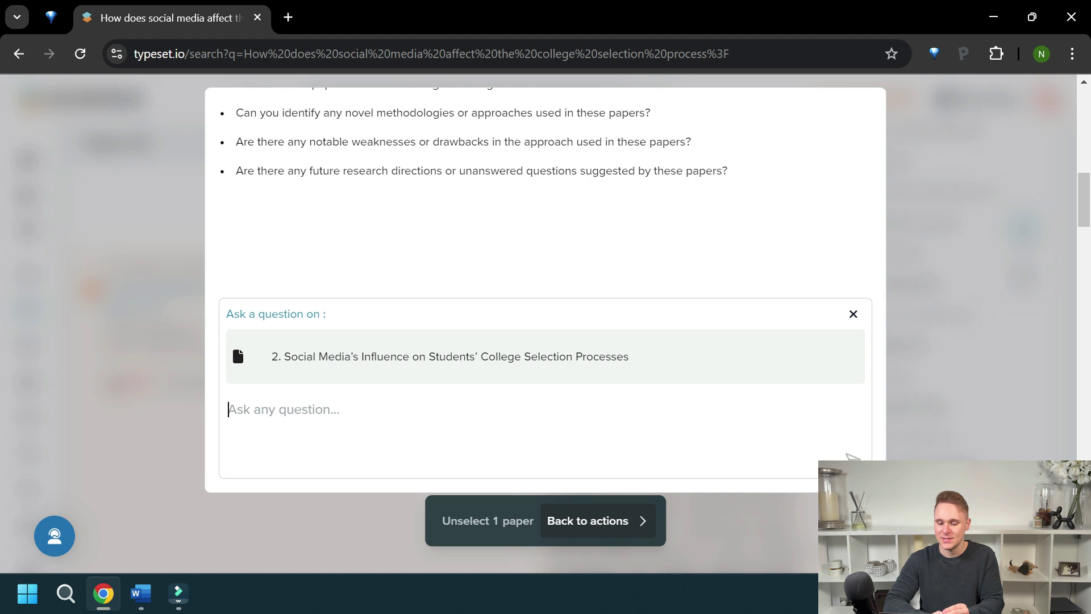
type("Were there any unexpected or surprising results reported in these papers?")
key("Return")
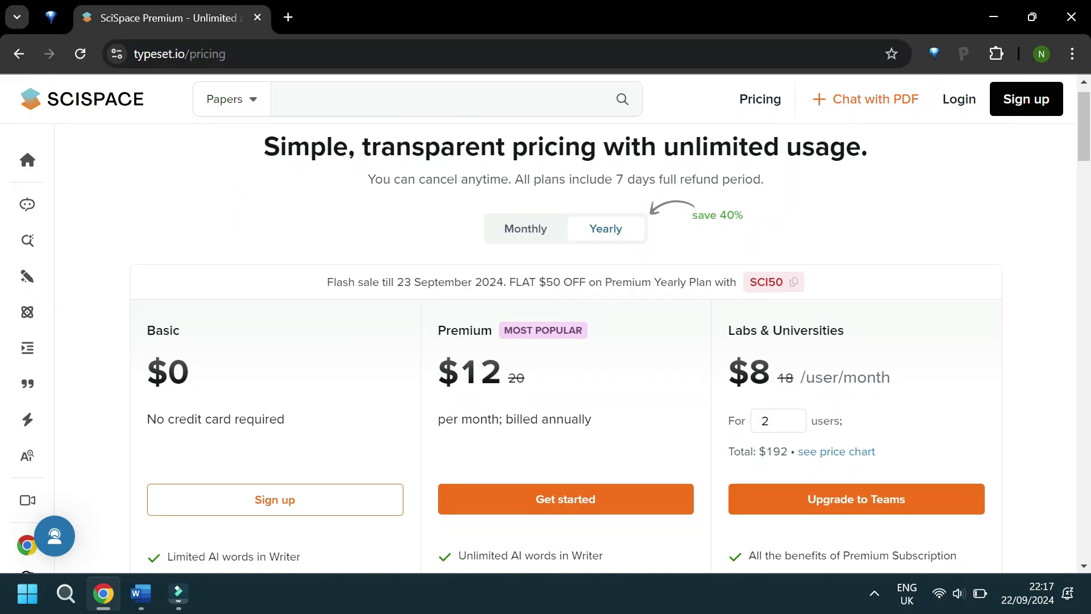
Scroll through the Basic ($0), Premium ($12/month billed annually) and Labs & Universities ($8) plans.
scroll(565, 341, "down", 2)
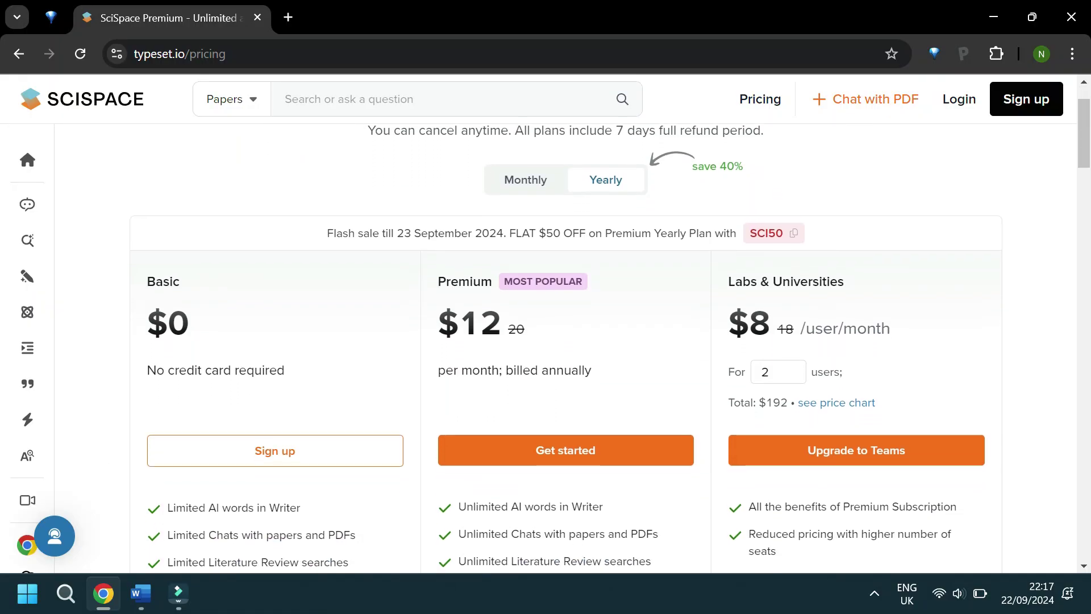
scroll(566, 341, "down", 2)
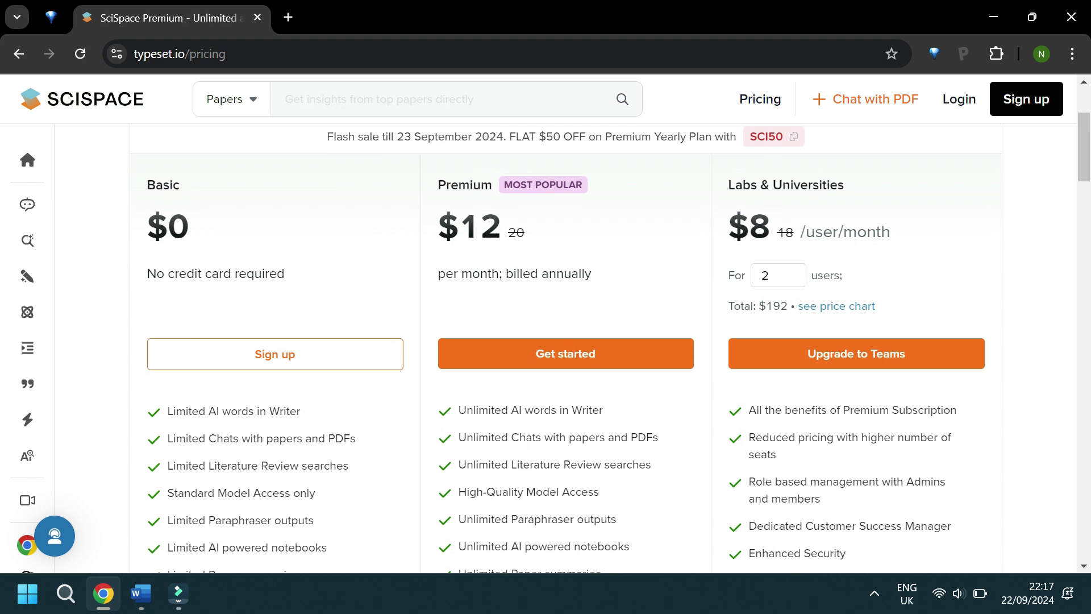
scroll(565, 341, "down", 2)
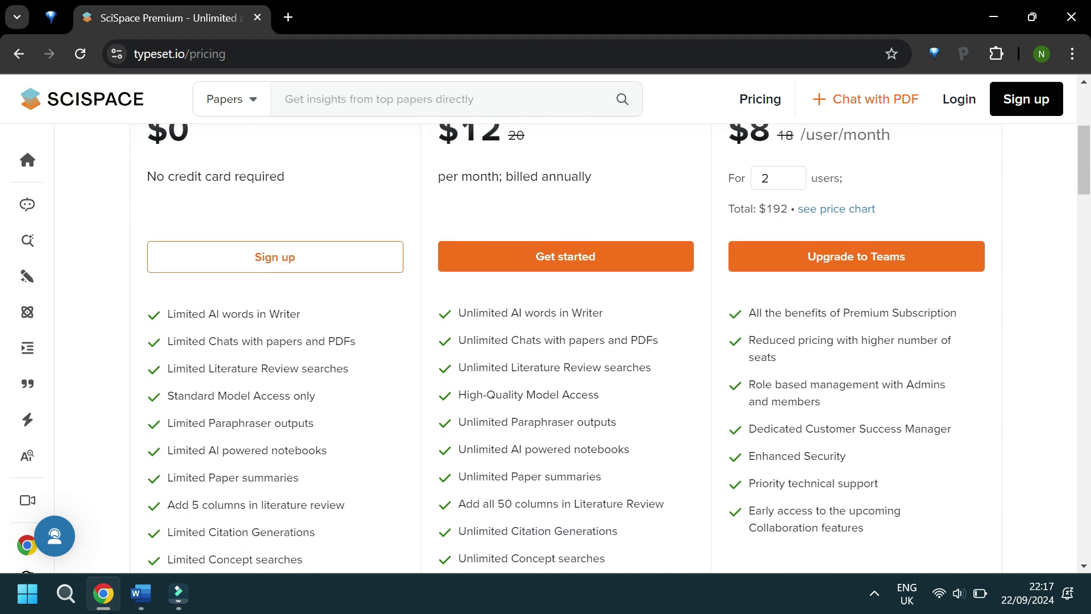
scroll(565, 341, "down", 2)
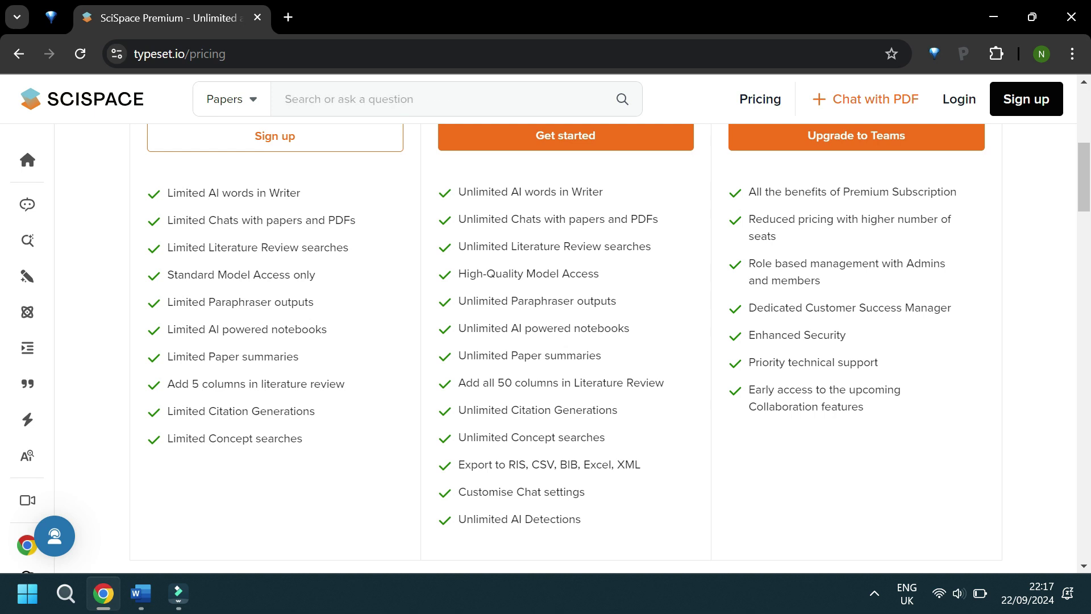
scroll(565, 341, "up", 2)
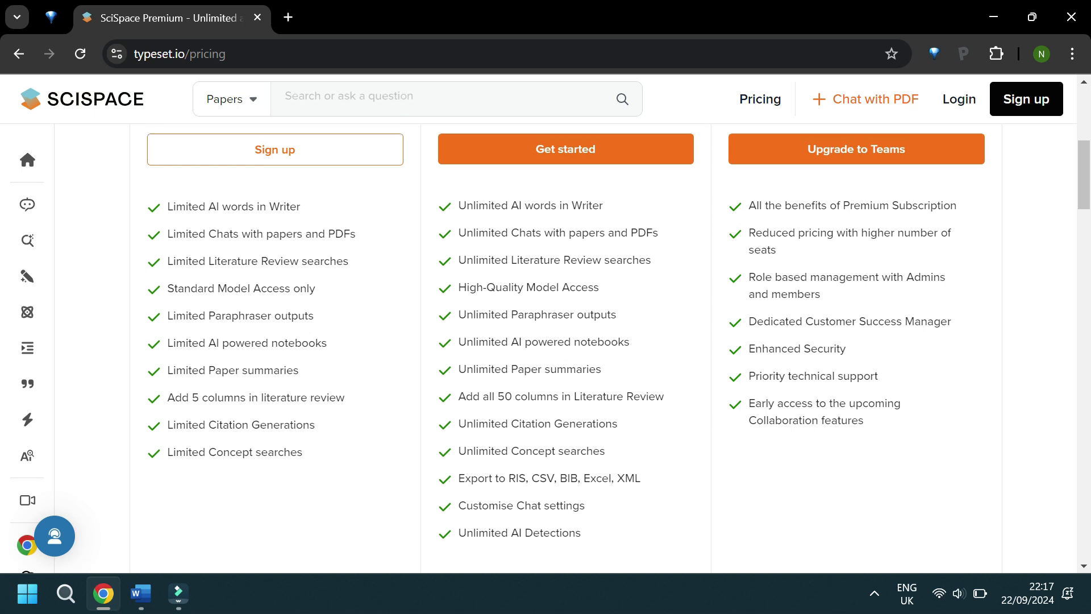
scroll(618, 345, "up", 1)
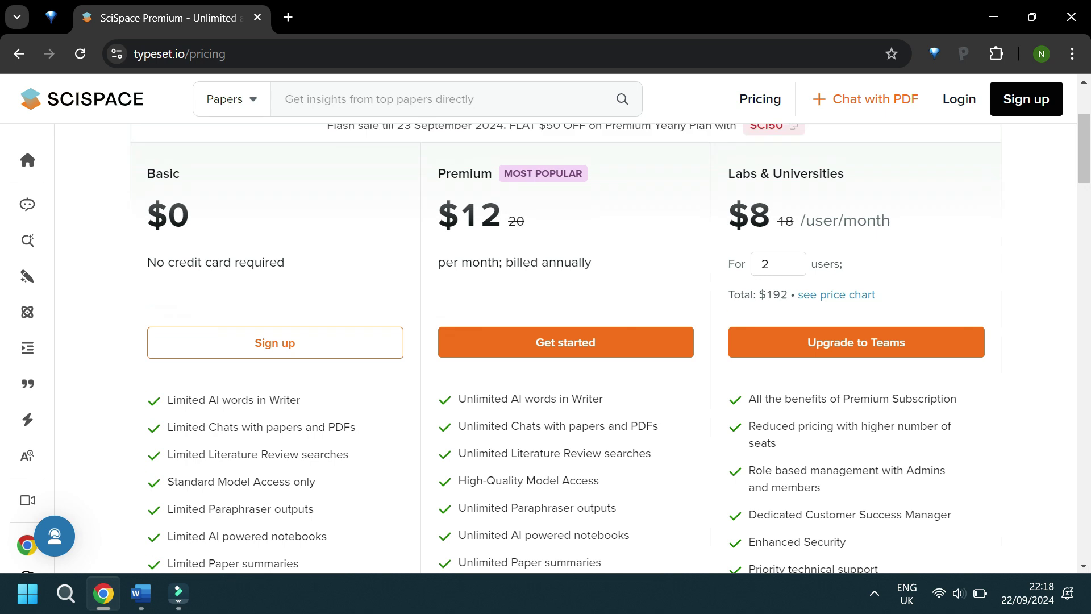